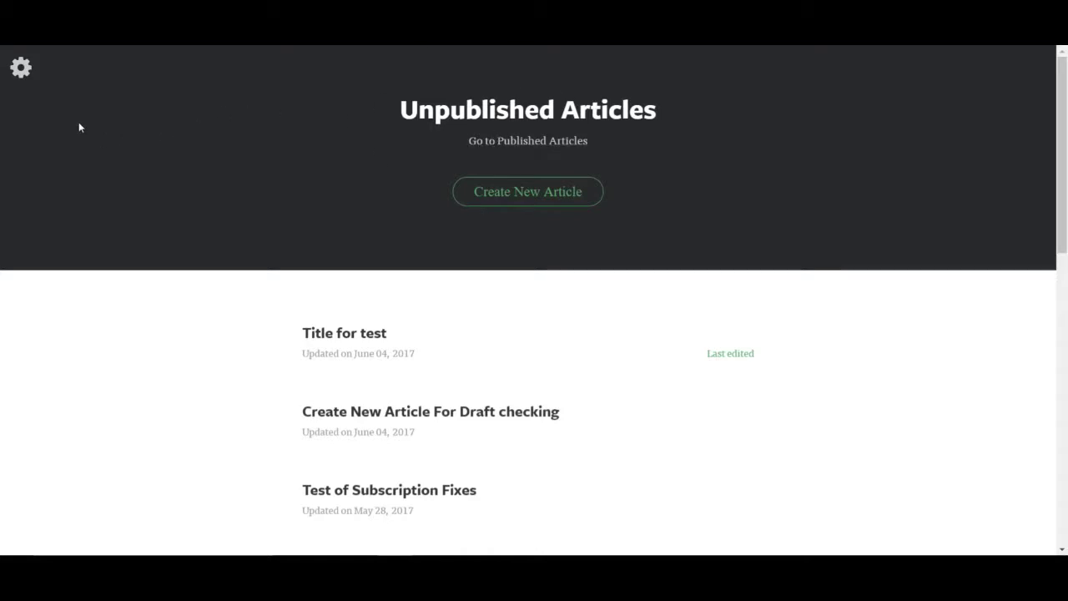
Step: Open the blog's basic settings and configuration page and go to the custom domain section
{"action": "left_click", "coordinate": [21, 68]}
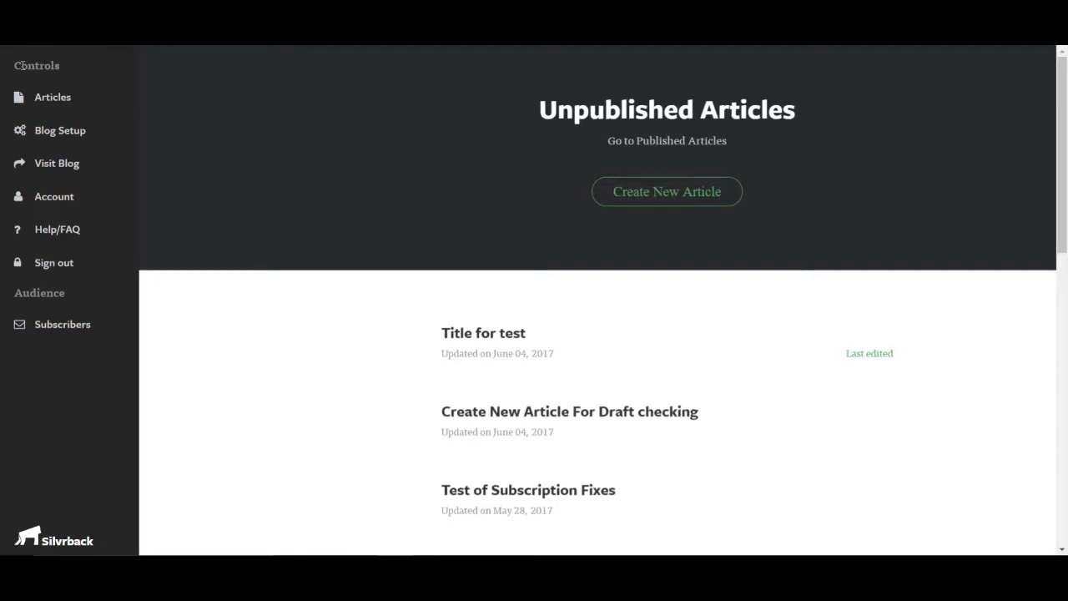
{"action": "left_click", "coordinate": [48, 131]}
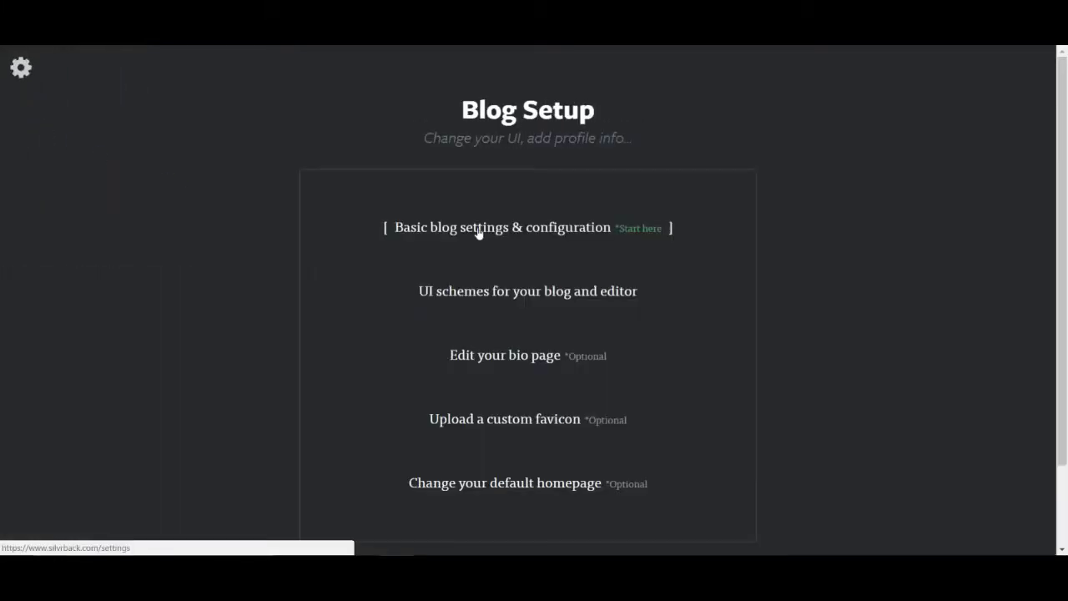
{"action": "left_click", "coordinate": [479, 232]}
{"action": "scroll", "coordinate": [479, 233], "scroll_direction": "down", "scroll_amount": 5}
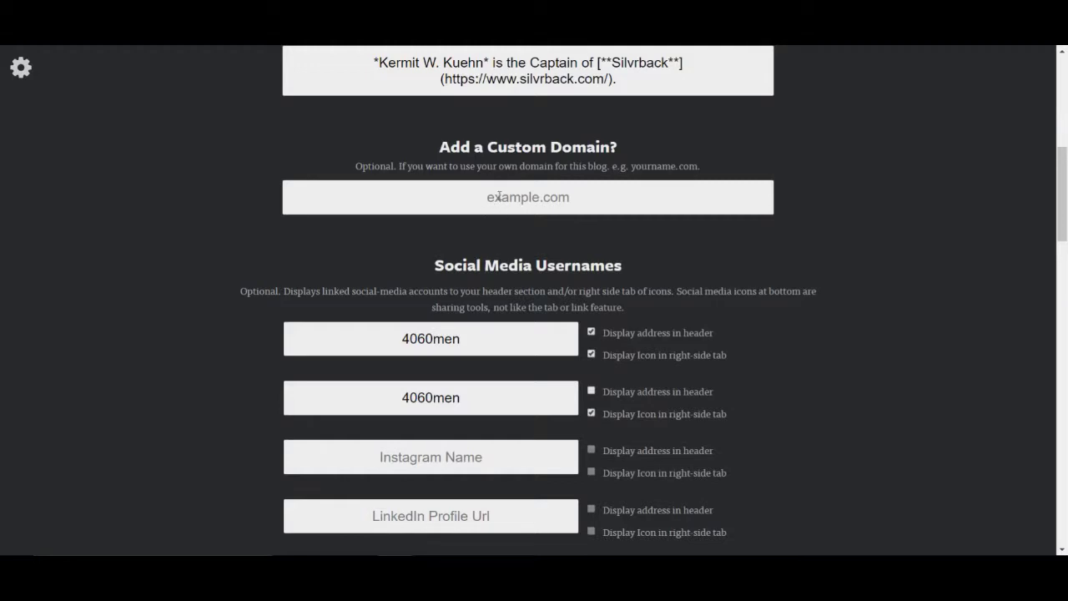
Step: Set the blog's custom domain to takingthelongroad.com and save the settings
{"action": "left_click", "coordinate": [498, 196]}
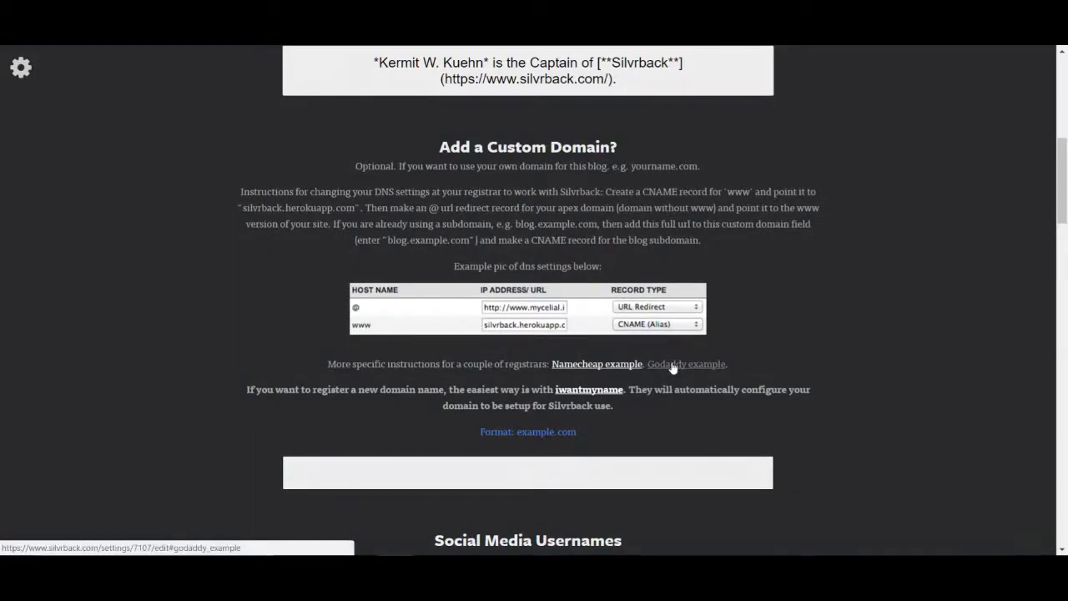
{"action": "type", "text": "taking"}
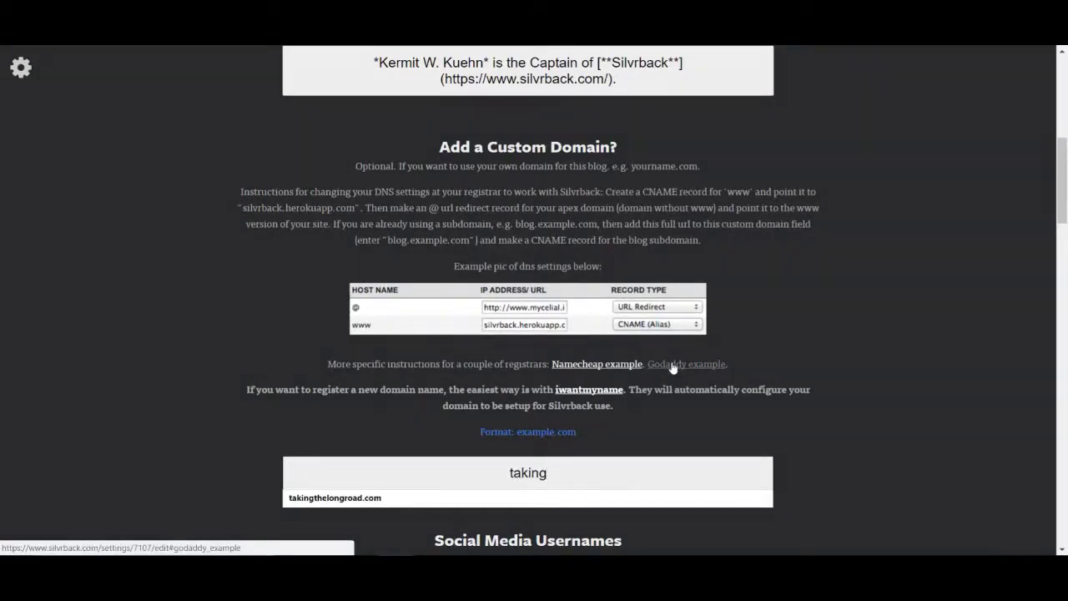
{"action": "left_click", "coordinate": [329, 498]}
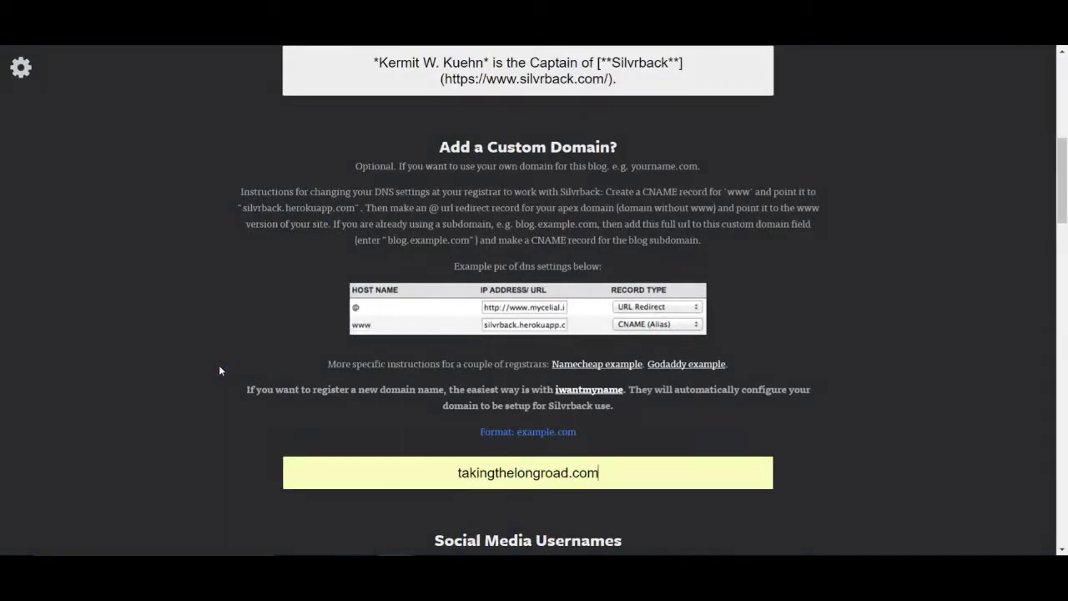
{"action": "scroll", "coordinate": [219, 364], "scroll_direction": "down", "scroll_amount": 6}
{"action": "scroll", "coordinate": [220, 369], "scroll_direction": "down", "scroll_amount": 12}
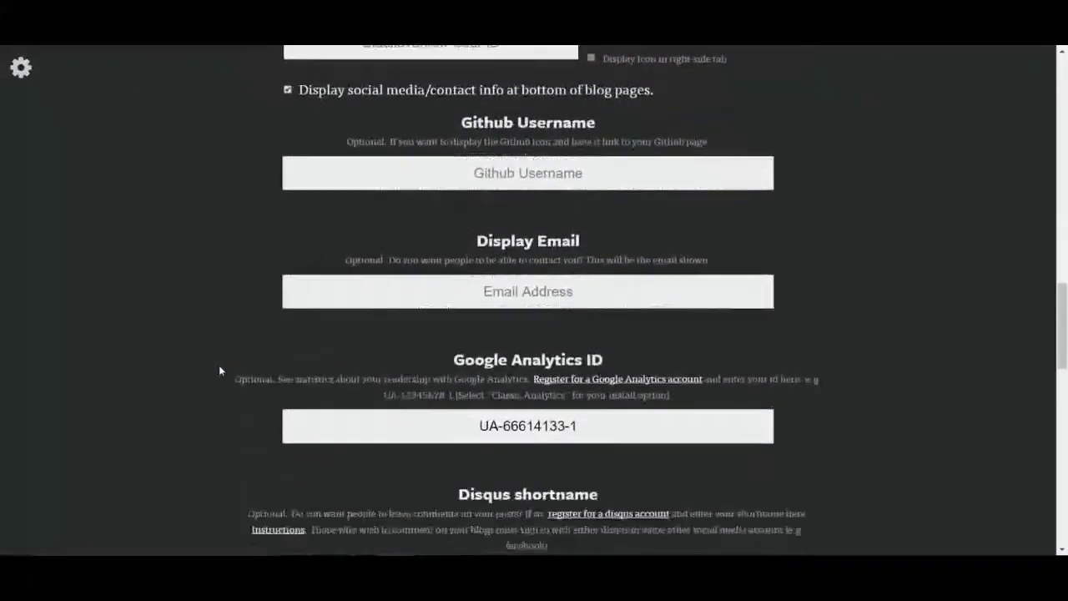
{"action": "scroll", "coordinate": [220, 370], "scroll_direction": "down", "scroll_amount": 5}
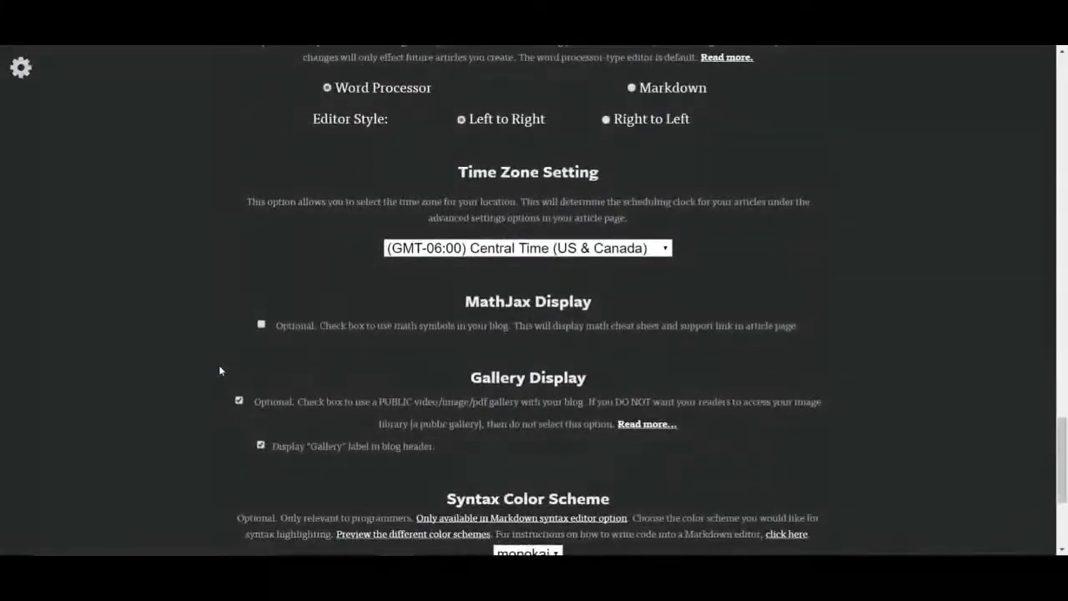
{"action": "left_click", "coordinate": [451, 424]}
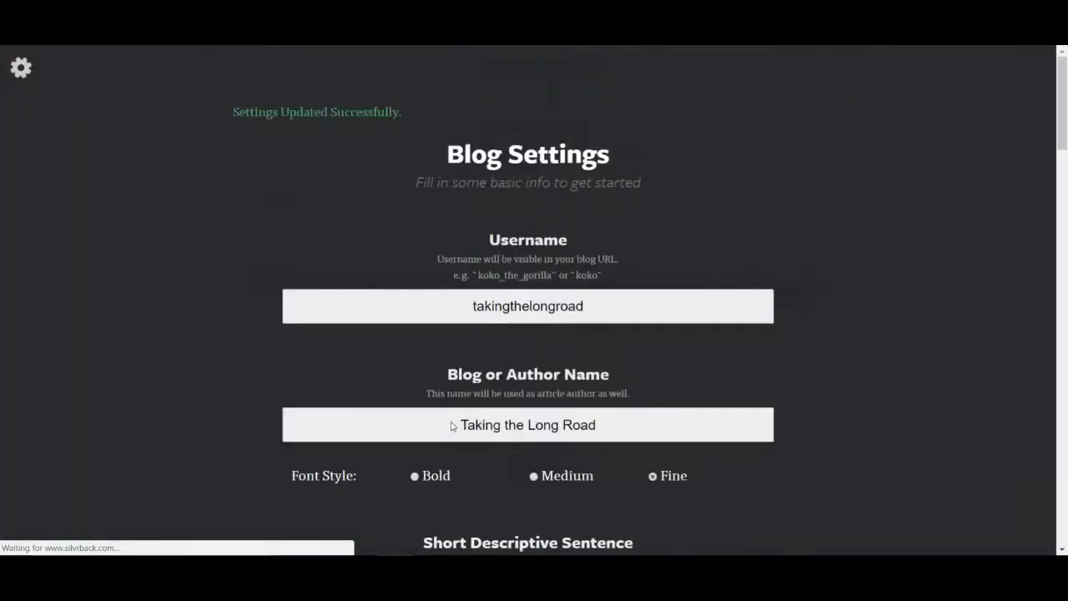
Step: Show the custom domain instructions again and open the linked iwantmyname registrar site
{"action": "scroll", "coordinate": [452, 426], "scroll_direction": "down", "scroll_amount": 1}
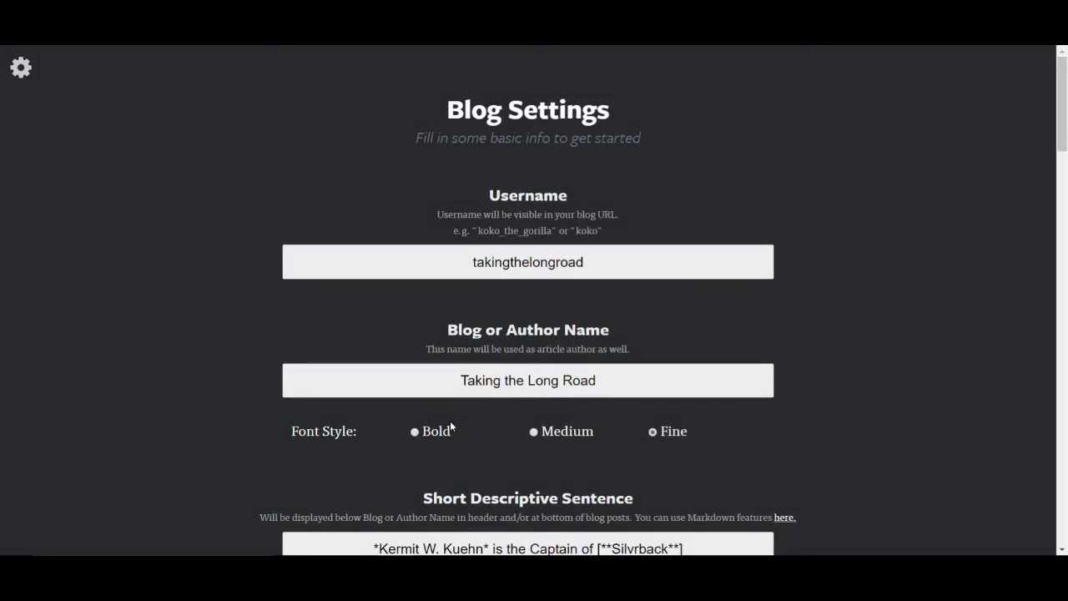
{"action": "scroll", "coordinate": [453, 384], "scroll_direction": "down", "scroll_amount": 8}
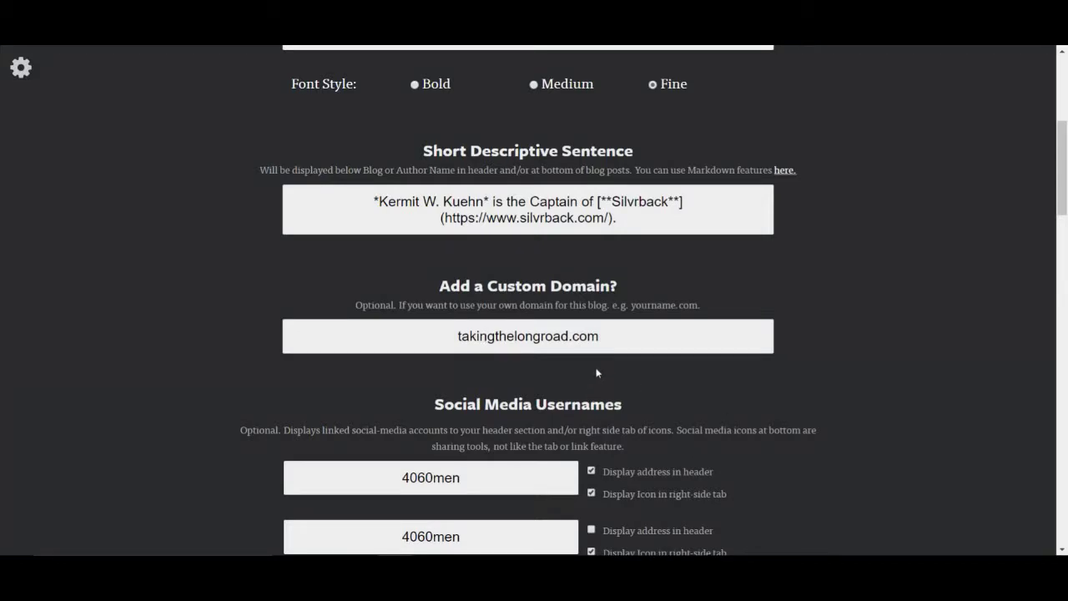
{"action": "scroll", "coordinate": [393, 412], "scroll_direction": "up", "scroll_amount": 4}
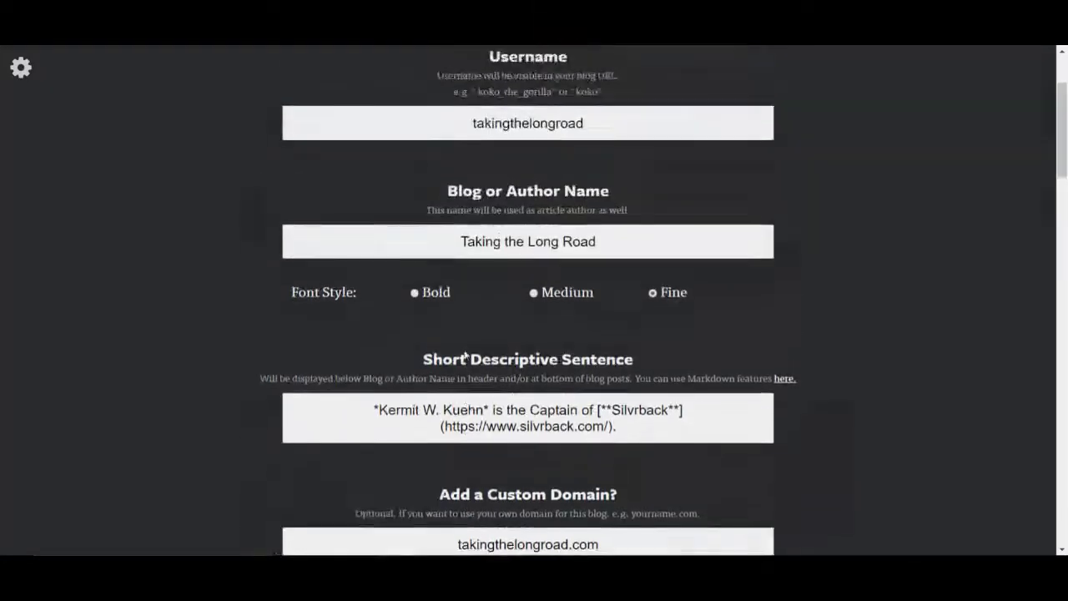
{"action": "scroll", "coordinate": [395, 417], "scroll_direction": "down", "scroll_amount": 5}
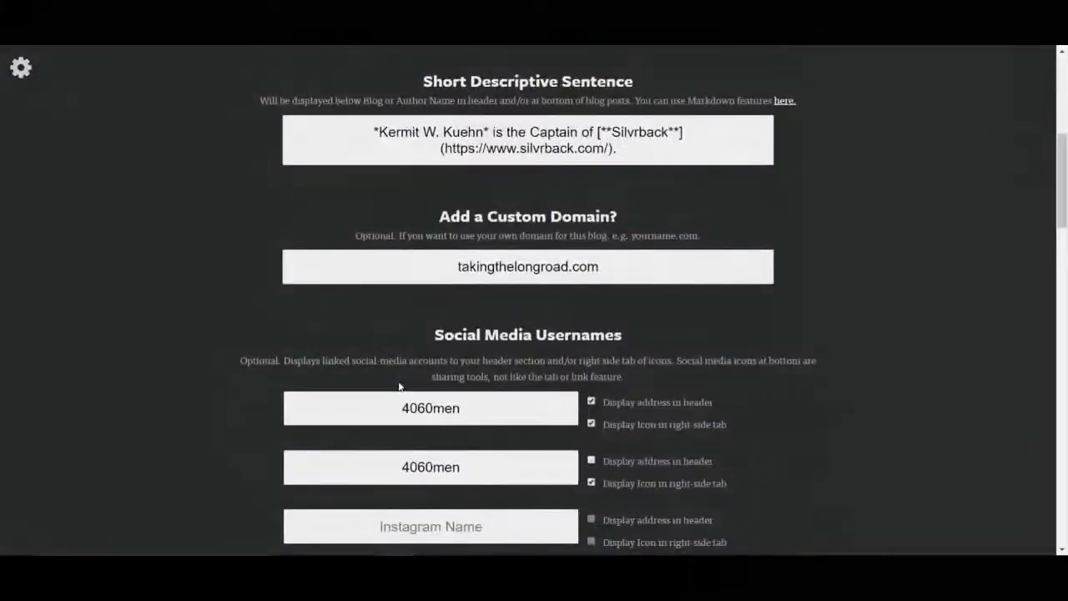
{"action": "left_click", "coordinate": [515, 266]}
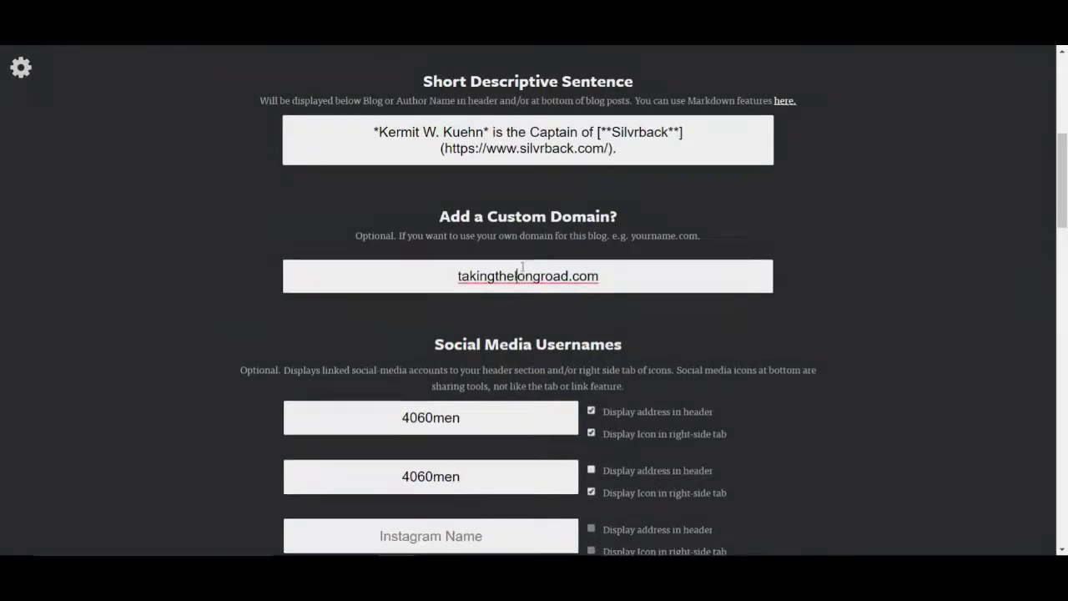
{"action": "scroll", "coordinate": [522, 266], "scroll_direction": "down", "scroll_amount": 2}
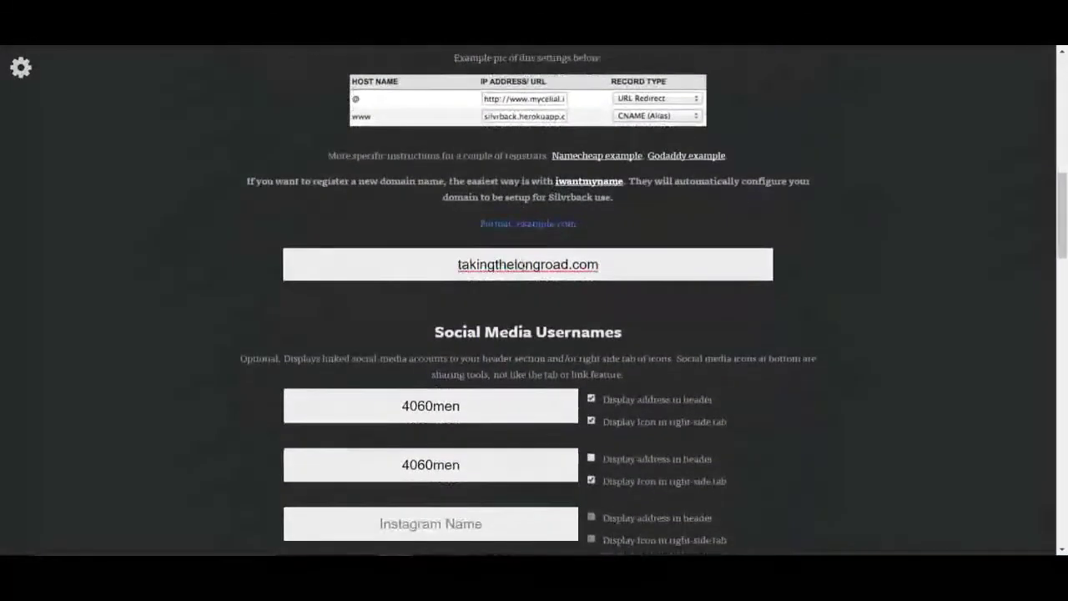
{"action": "left_click", "coordinate": [587, 189]}
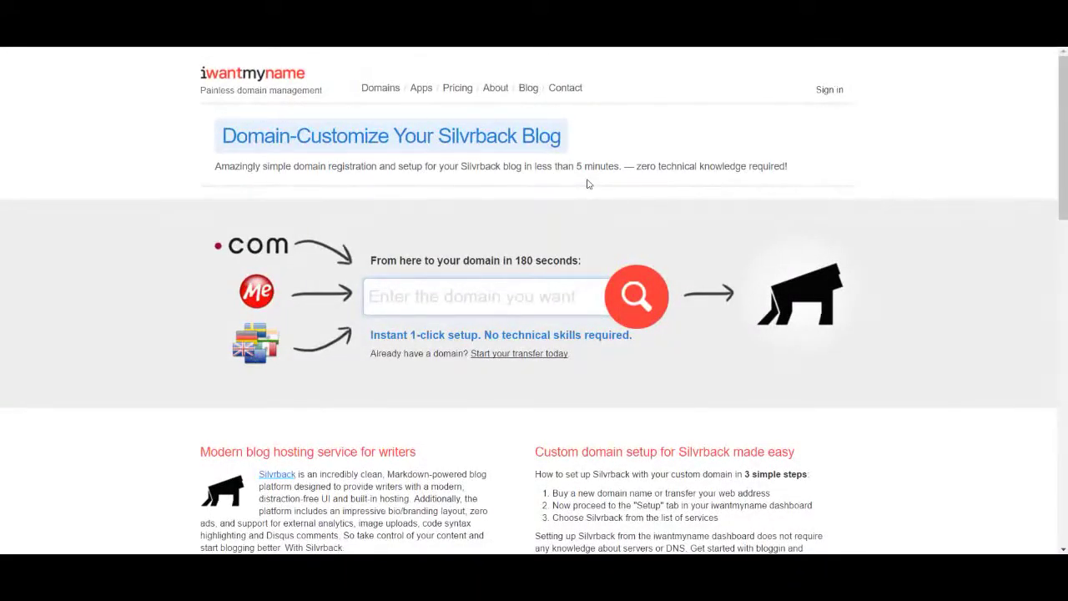
Step: Search iwantmyname for the domain name takingthelongroad
{"action": "type", "text": "taking th"}
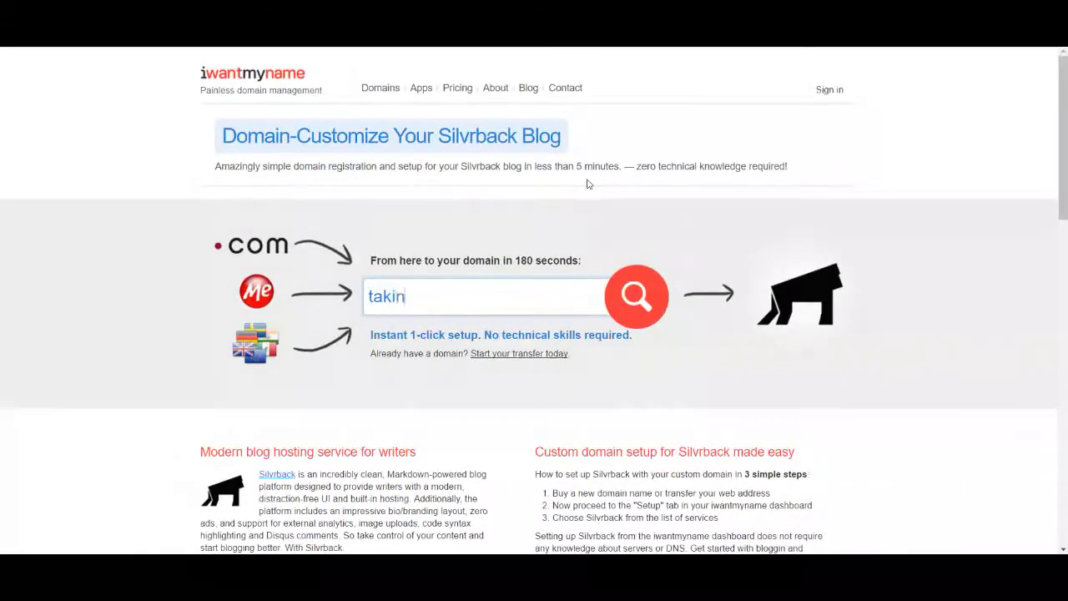
{"action": "key", "text": "BackSpace"}
{"action": "key", "text": "BackSpace"}
{"action": "key", "text": "BackSpace"}
{"action": "type", "text": "thelongr"}
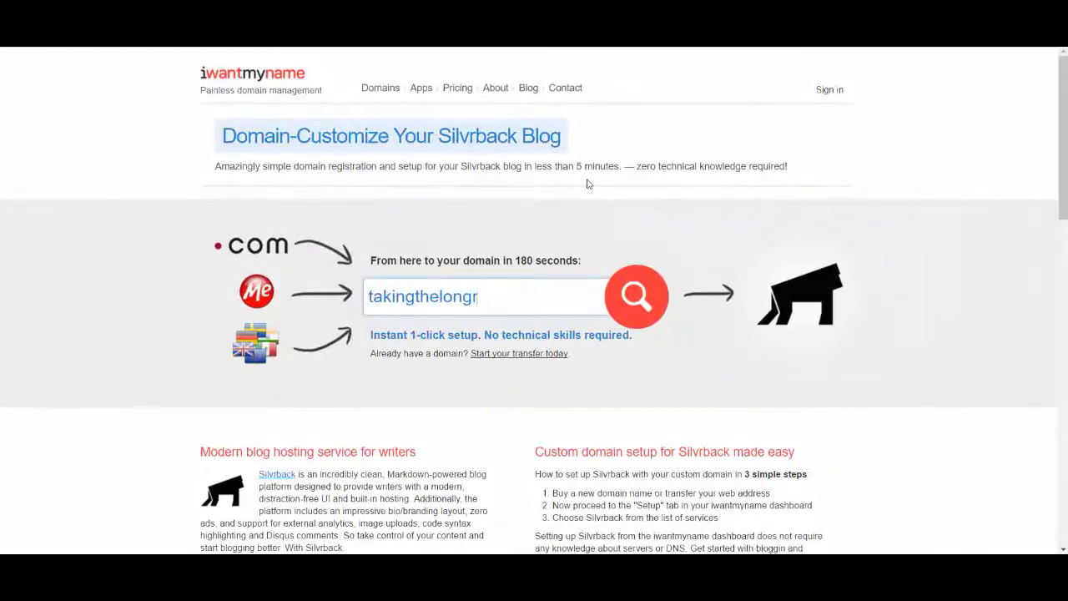
{"action": "type", "text": "oad"}
{"action": "left_click", "coordinate": [624, 300]}
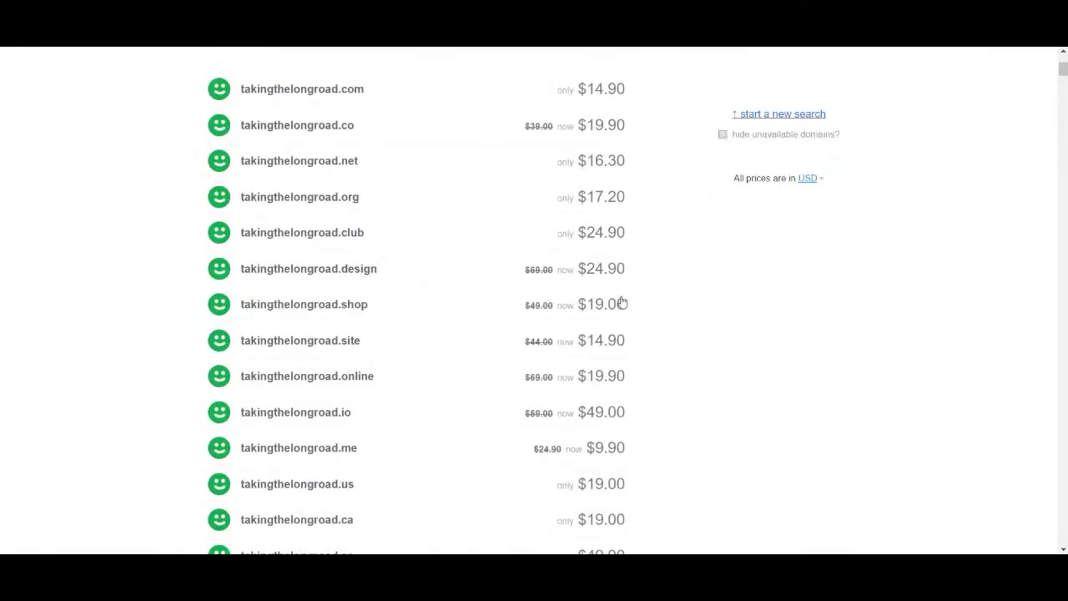
Step: Look over the domain extensions and prices, and add takingthelongroad.com to the cart
{"action": "scroll", "coordinate": [507, 267], "scroll_direction": "up", "scroll_amount": 2}
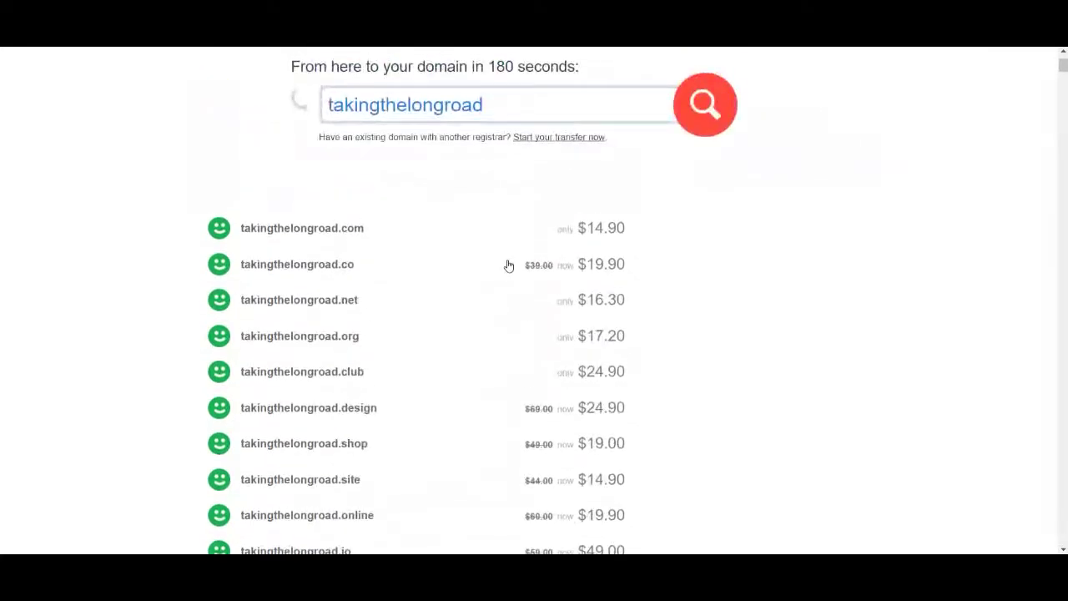
{"action": "scroll", "coordinate": [333, 251], "scroll_direction": "down", "scroll_amount": 1}
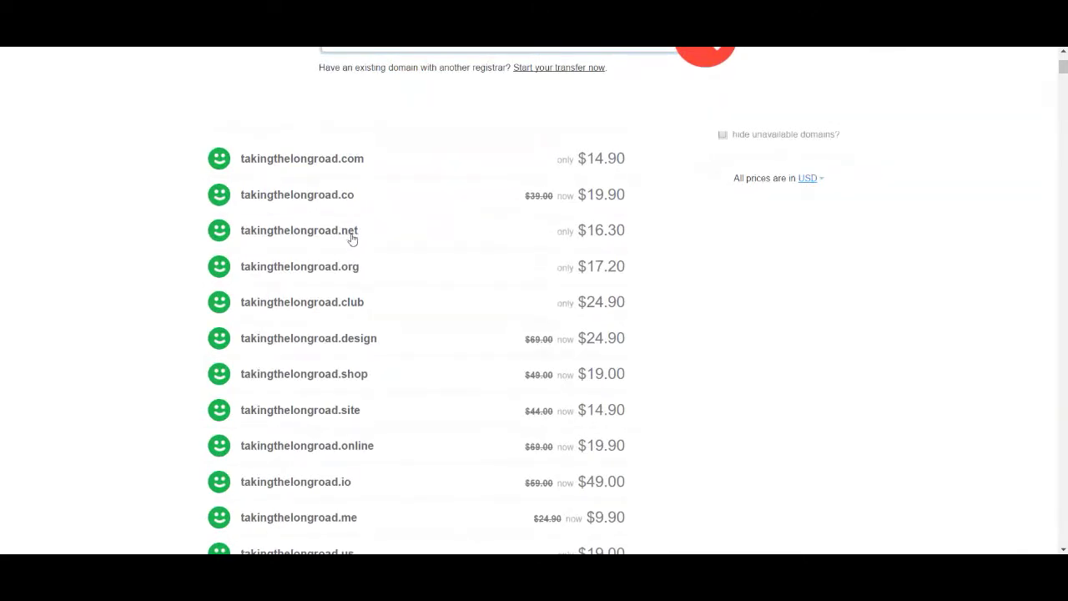
{"action": "scroll", "coordinate": [354, 240], "scroll_direction": "down", "scroll_amount": 3}
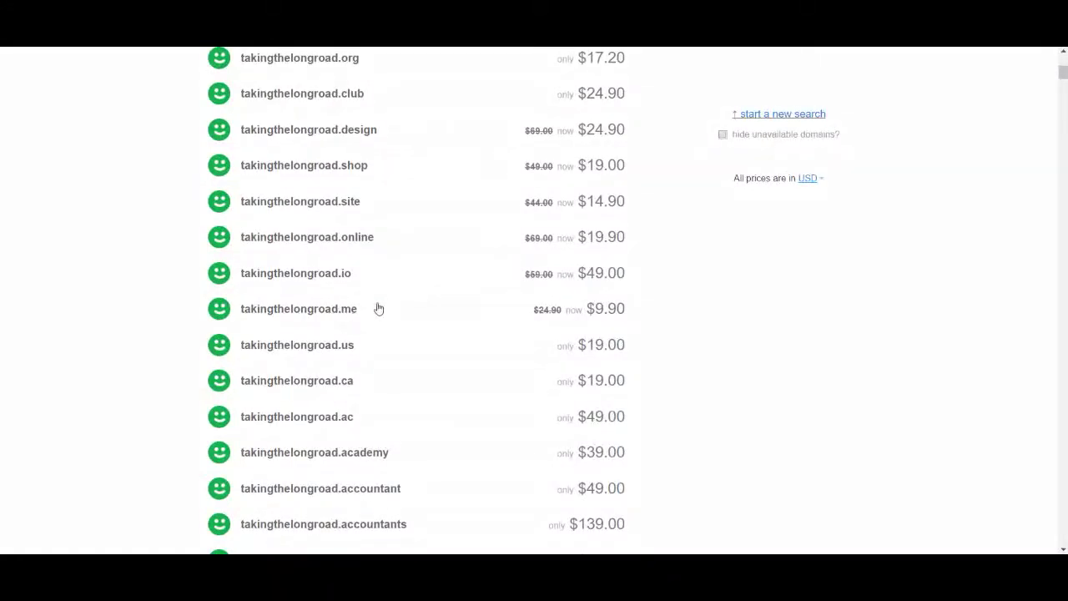
{"action": "scroll", "coordinate": [379, 304], "scroll_direction": "up", "scroll_amount": 3}
{"action": "scroll", "coordinate": [380, 305], "scroll_direction": "up", "scroll_amount": 2}
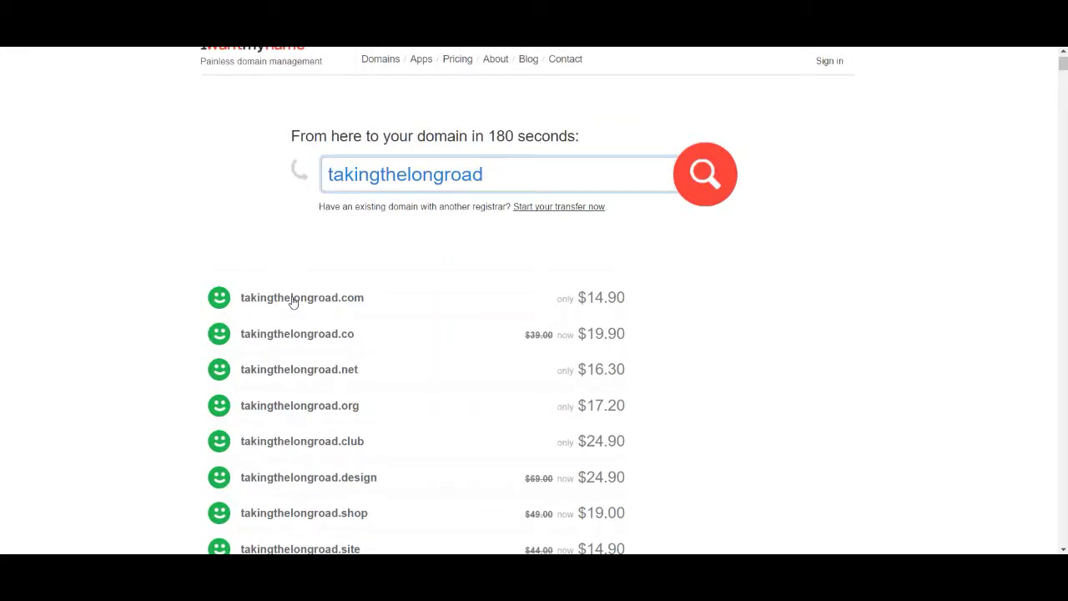
{"action": "left_click", "coordinate": [292, 302]}
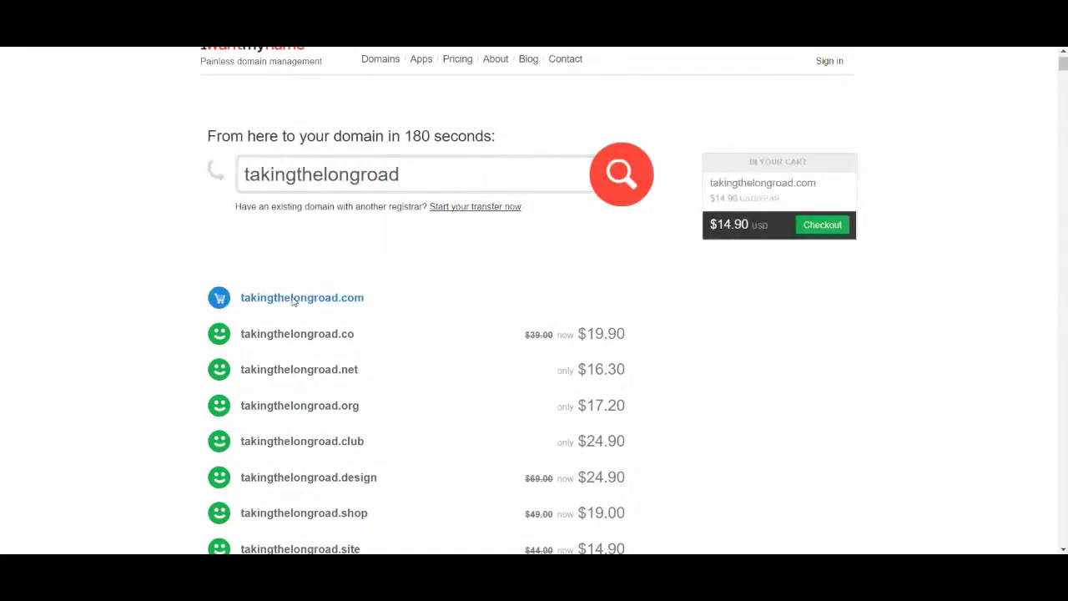
Step: Proceed to checkout with takingthelongroad.com and look over the account info form
{"action": "mouse_move", "coordinate": [742, 207]}
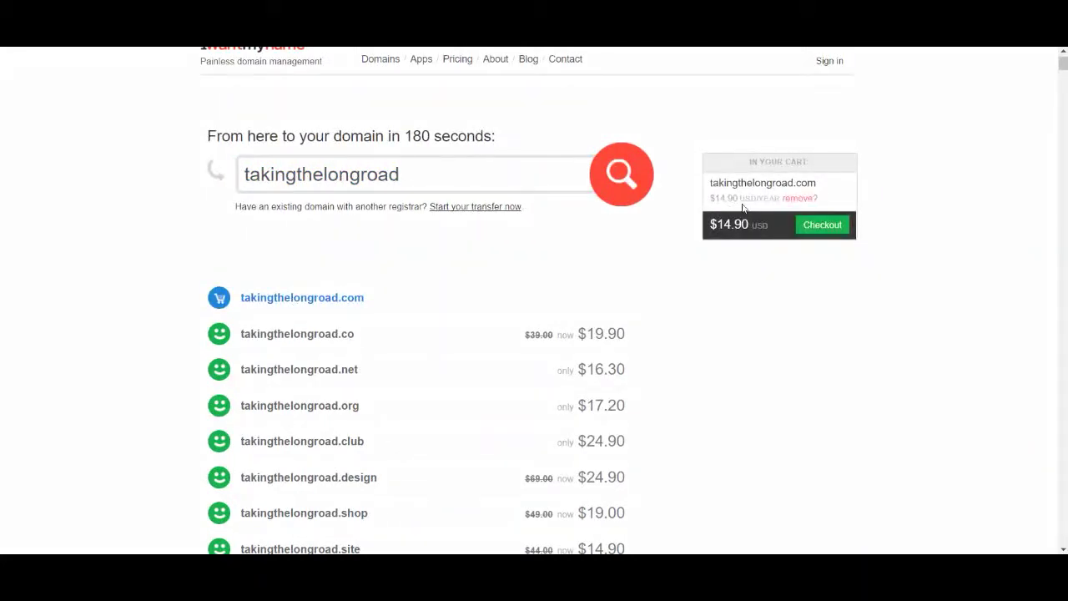
{"action": "left_click", "coordinate": [822, 225]}
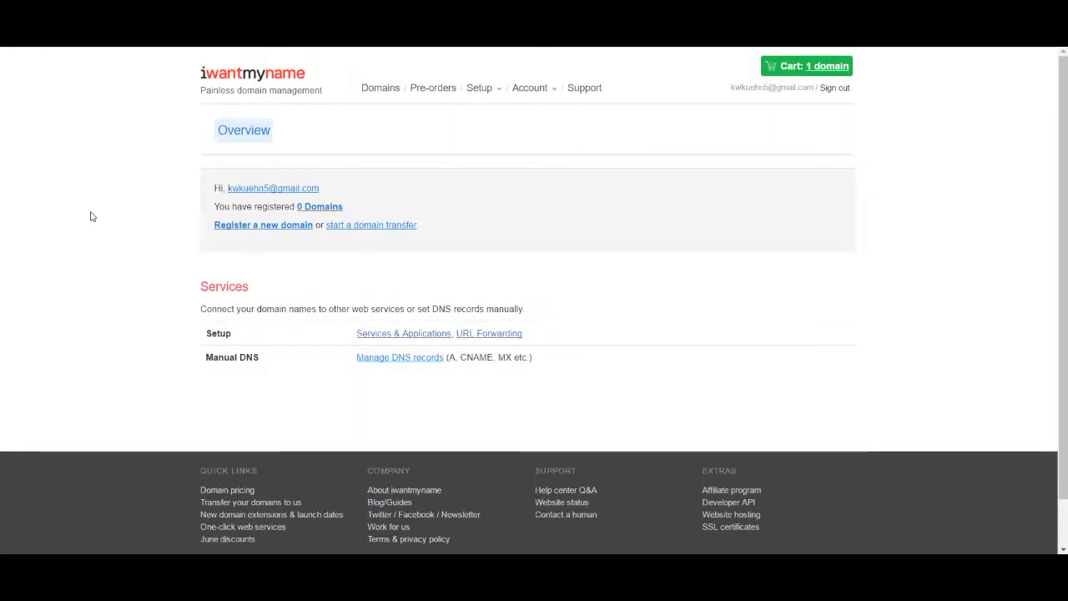
{"action": "left_click", "coordinate": [247, 227]}
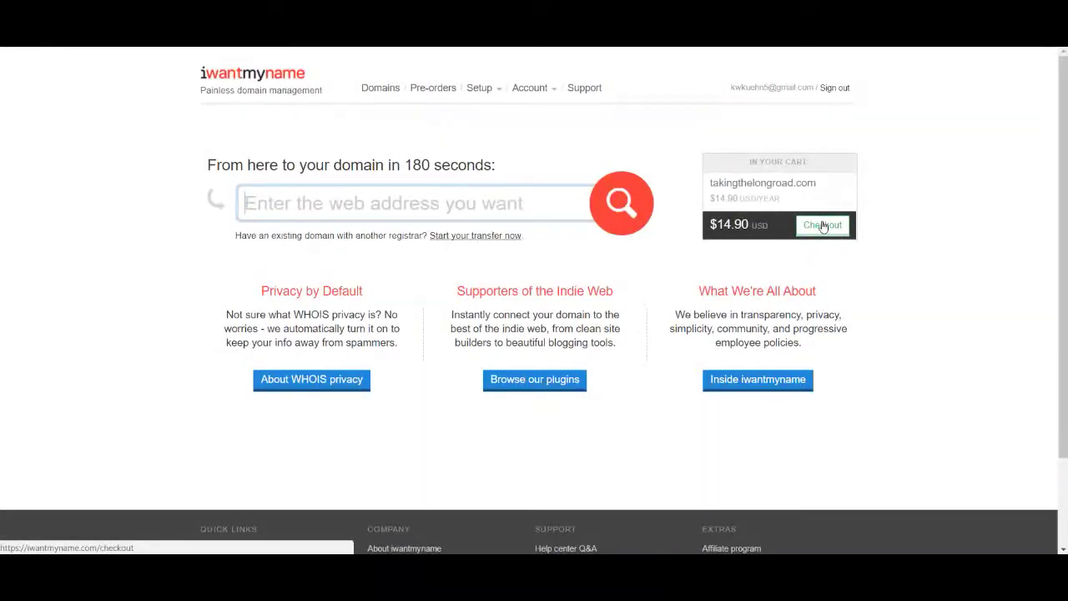
{"action": "left_click", "coordinate": [823, 225]}
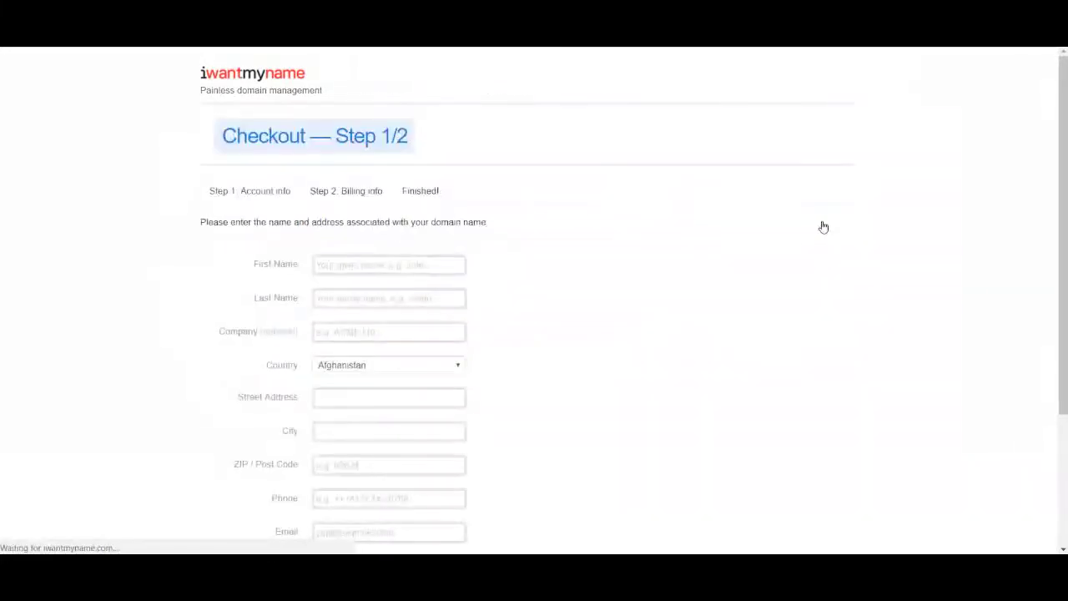
{"action": "left_click", "coordinate": [359, 266]}
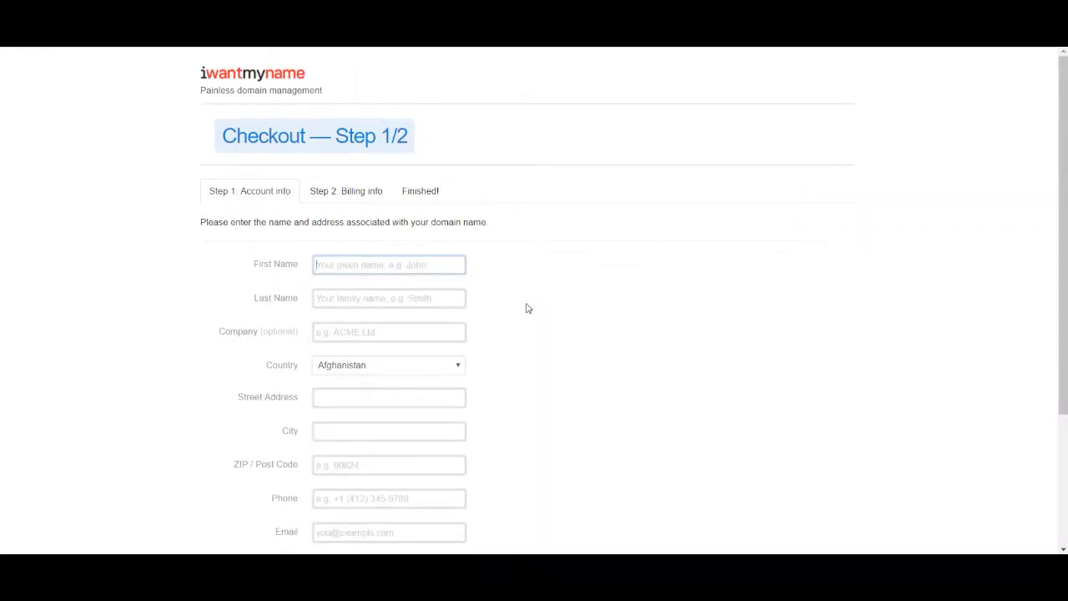
{"action": "scroll", "coordinate": [526, 308], "scroll_direction": "down", "scroll_amount": 3}
{"action": "scroll", "coordinate": [526, 309], "scroll_direction": "up", "scroll_amount": 3}
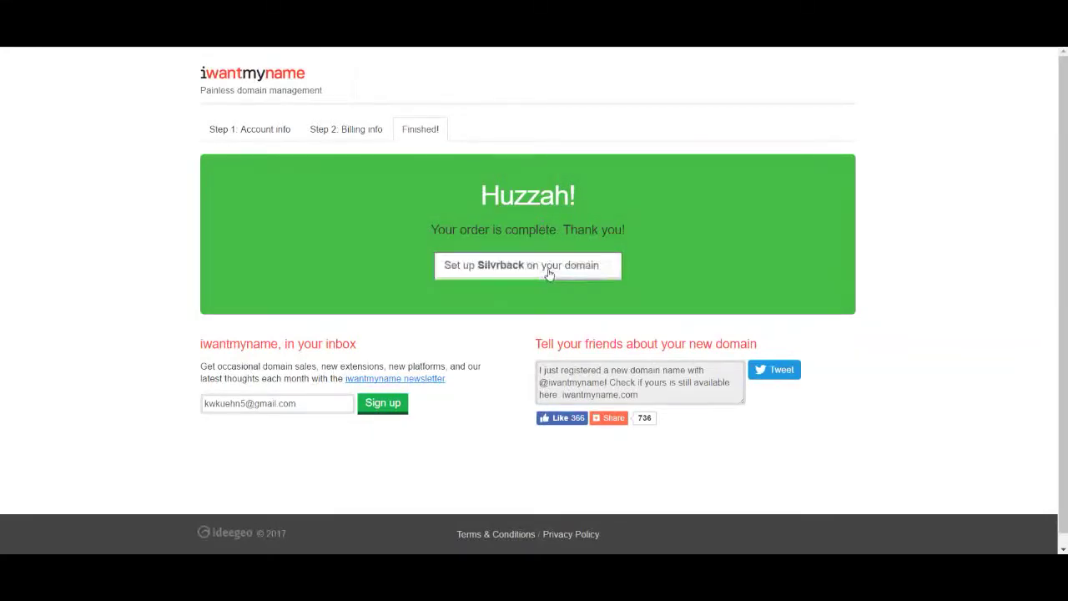
Step: Open the Silvrback setup for the purchased domain and view the Silvrback site from its sign-up link in a new tab
{"action": "left_click", "coordinate": [488, 277]}
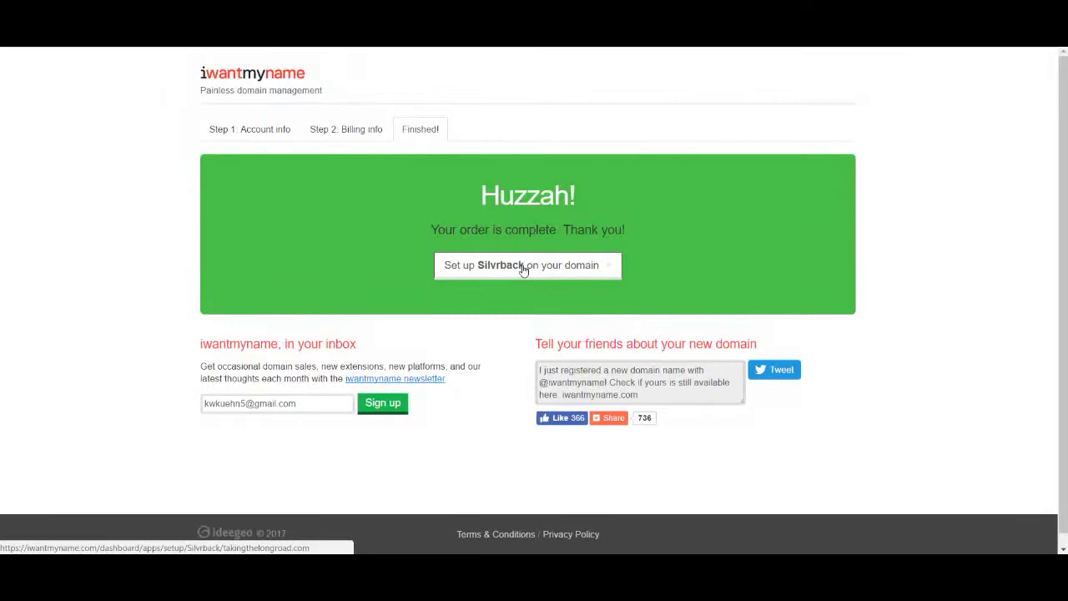
{"action": "left_click", "coordinate": [524, 269]}
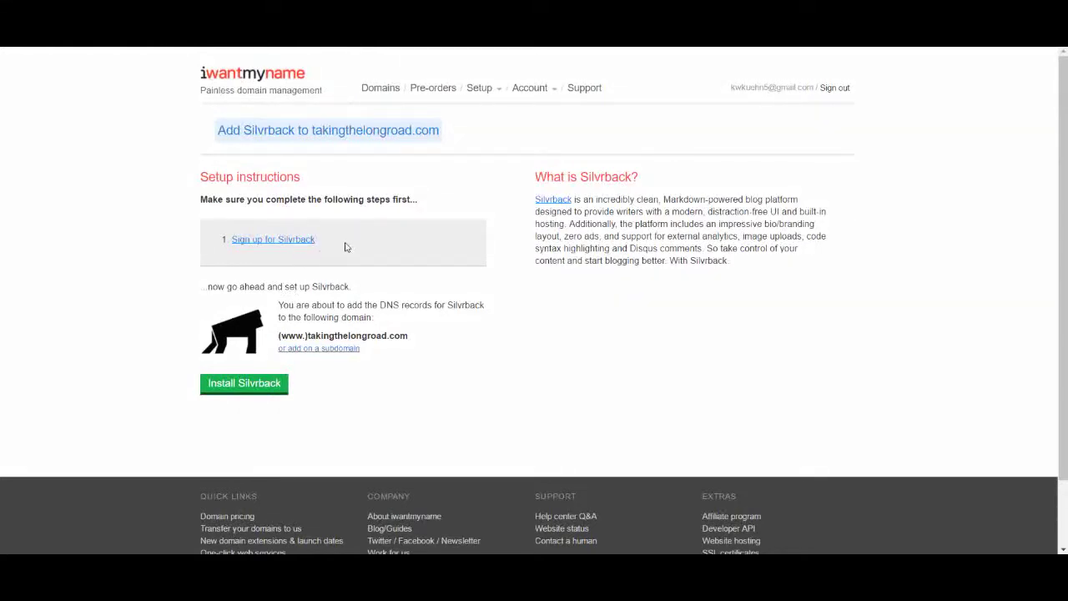
{"action": "right_click", "coordinate": [278, 243]}
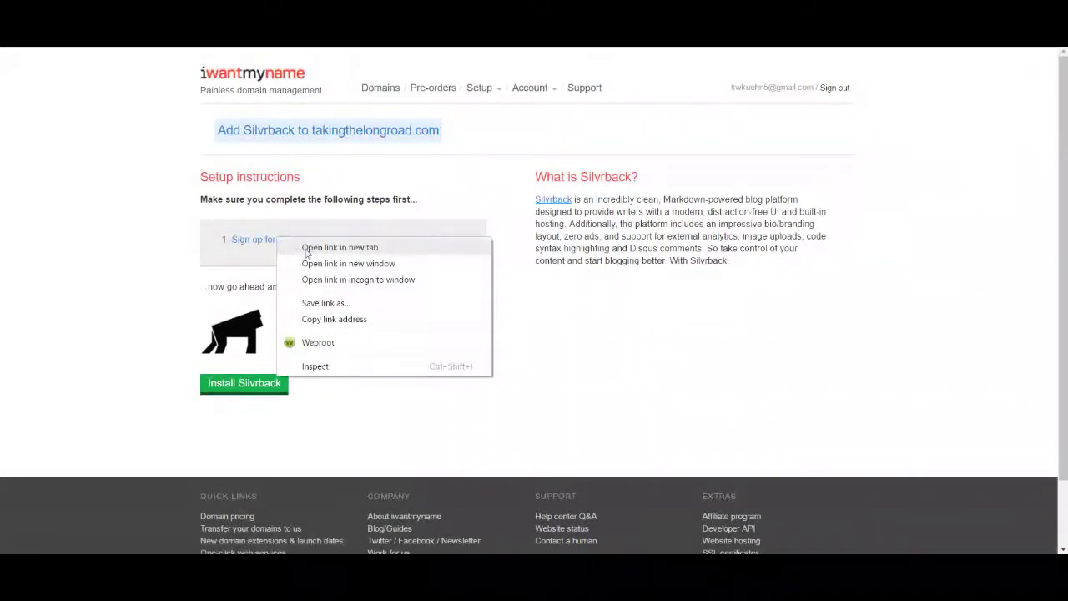
{"action": "left_click", "coordinate": [304, 247]}
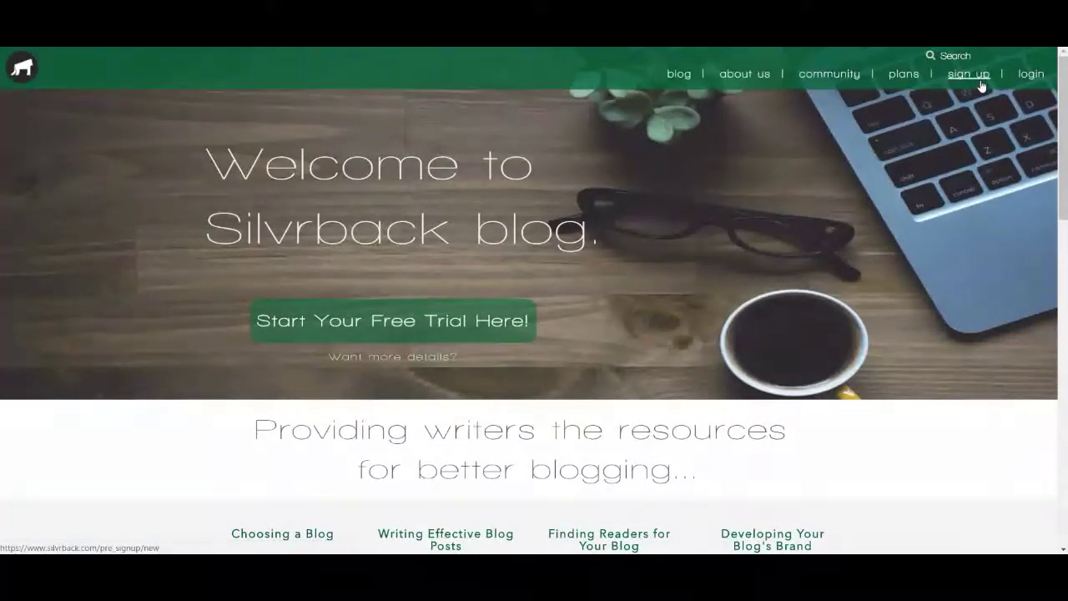
{"action": "left_click", "coordinate": [907, 80]}
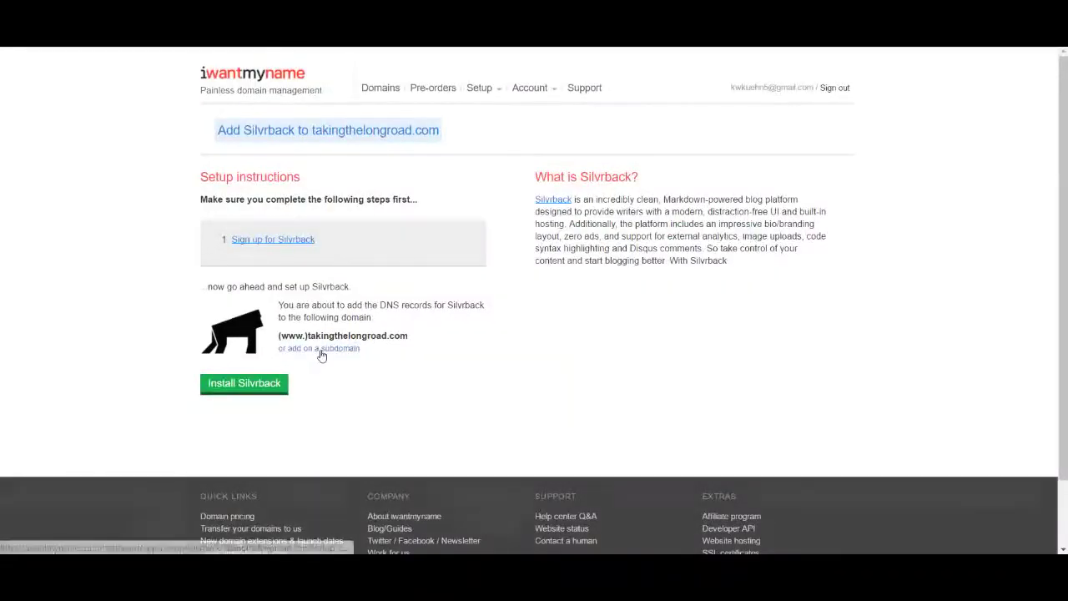
{"action": "left_click", "coordinate": [236, 384]}
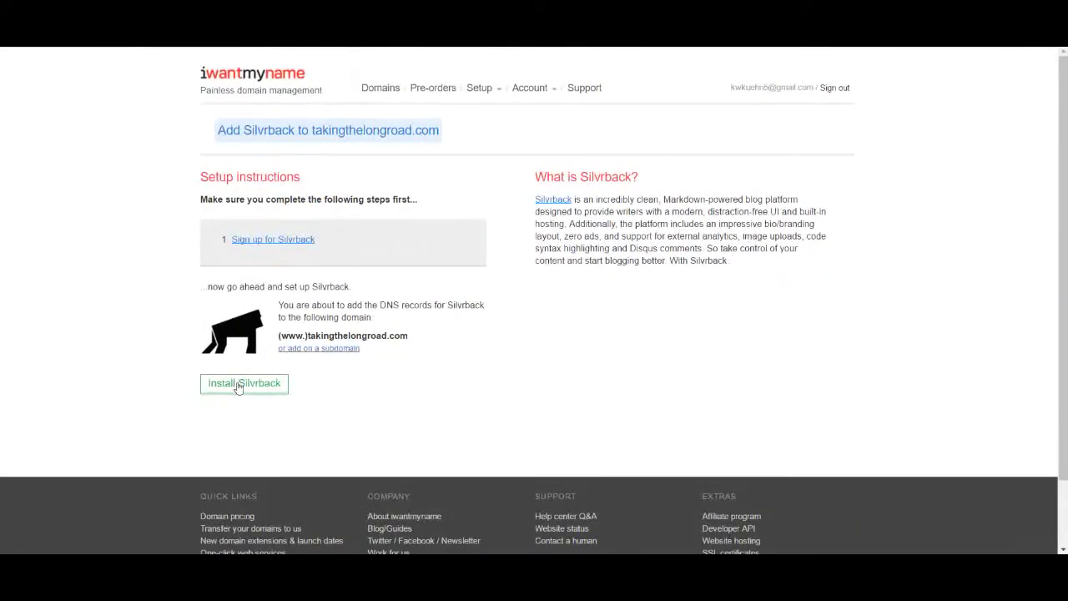
{"action": "left_click", "coordinate": [237, 387]}
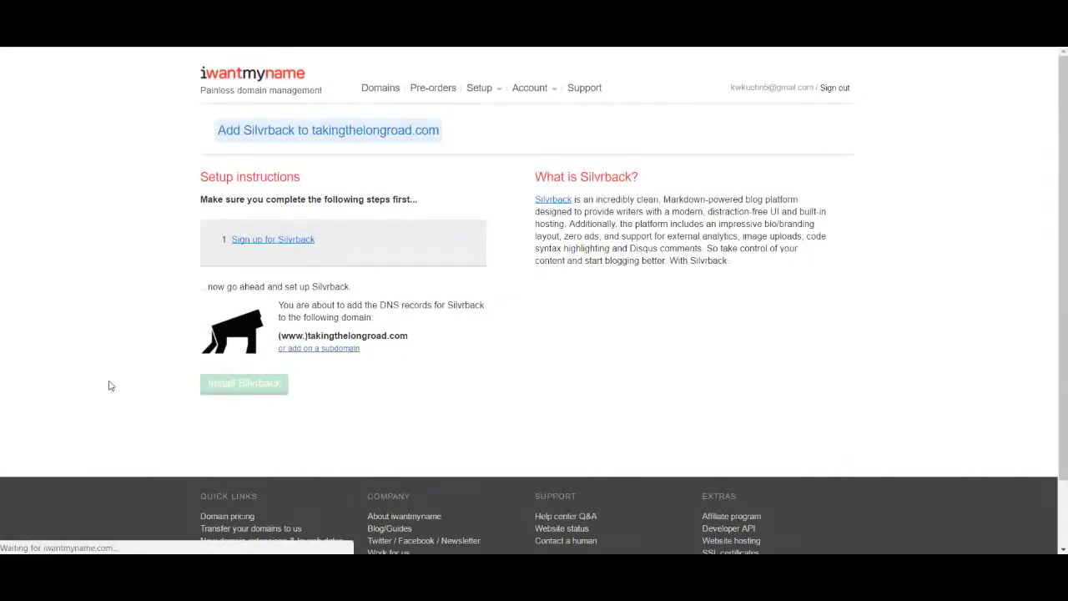